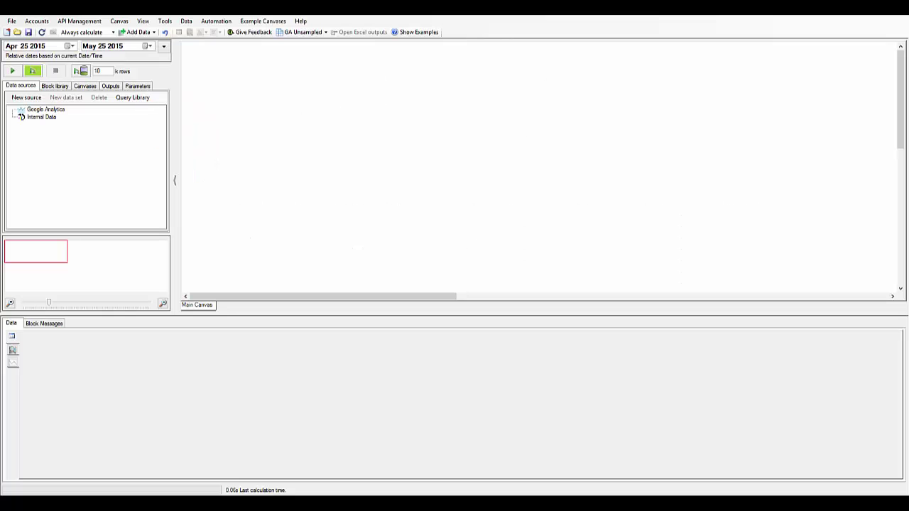
- Add the Data workbook as a new Excel File source
click(36, 100)
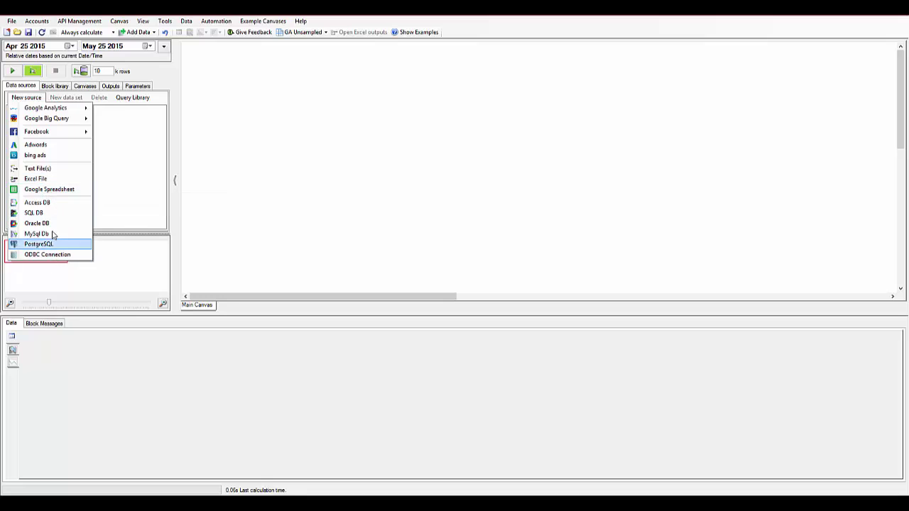
click(40, 101)
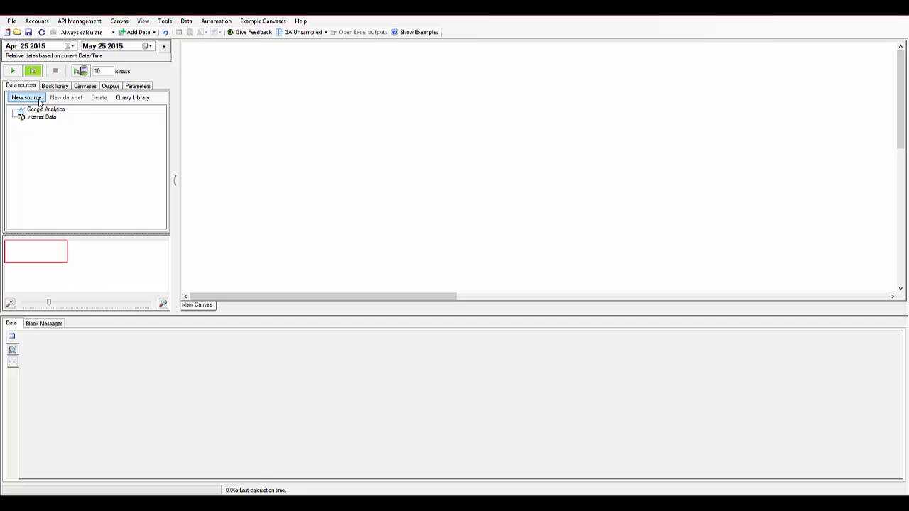
click(40, 100)
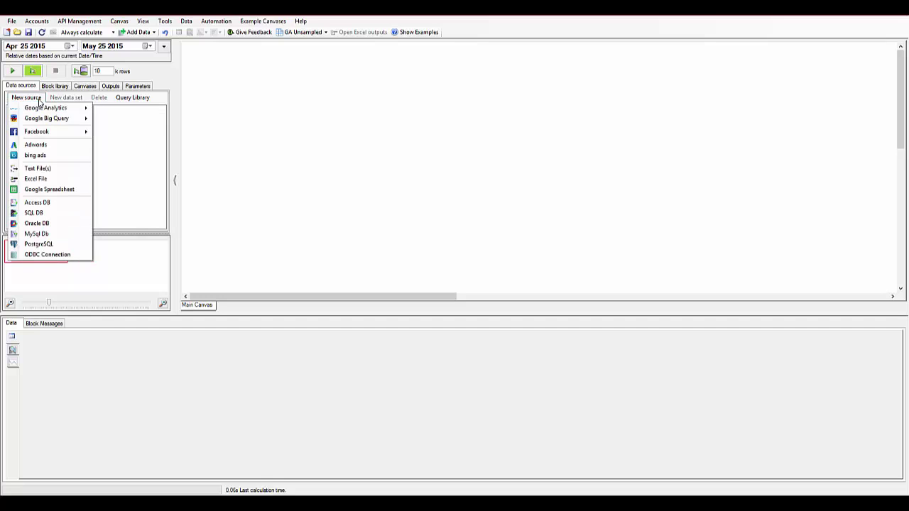
click(40, 179)
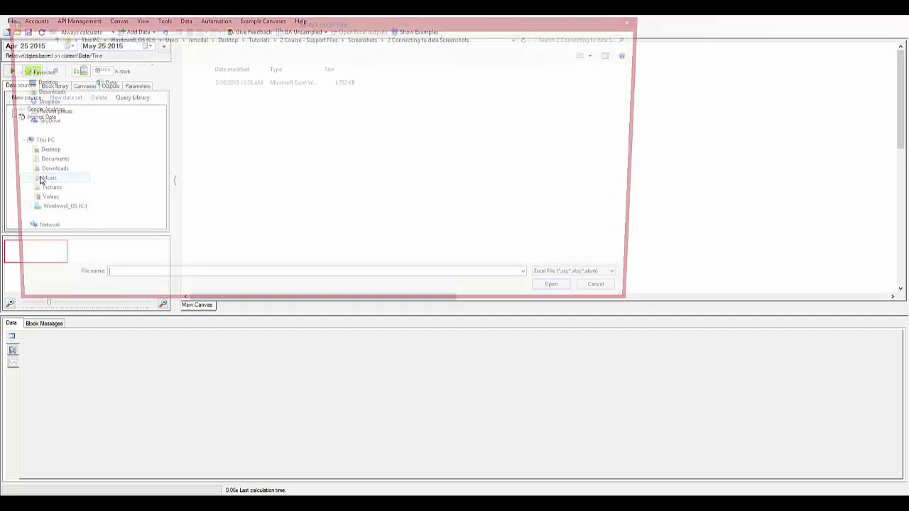
click(99, 82)
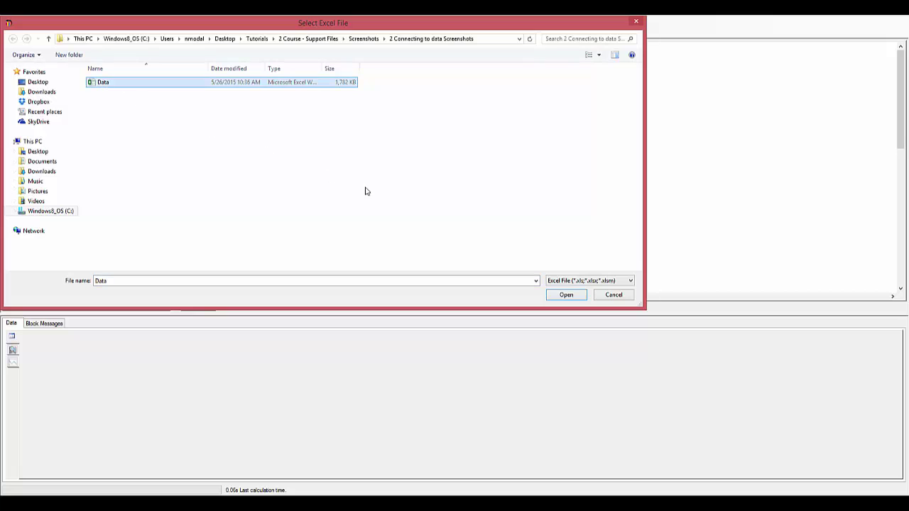
click(555, 297)
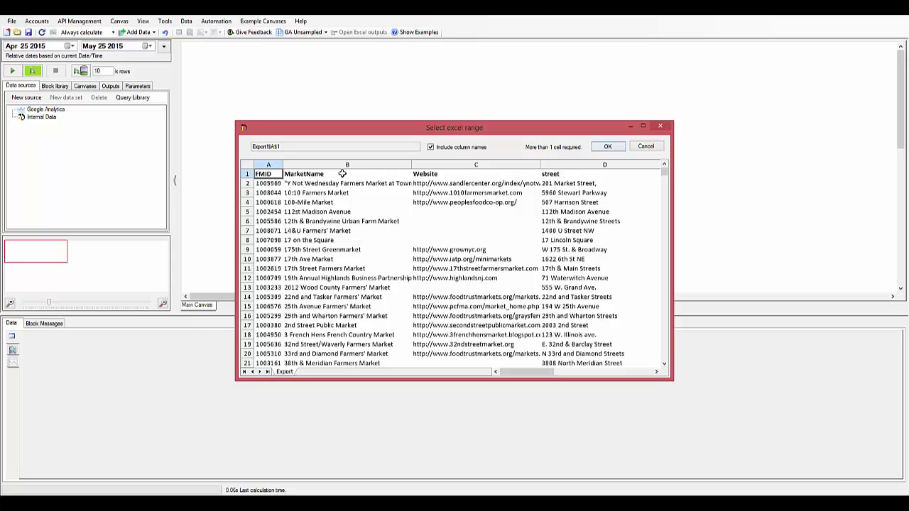
- Select columns B through H of the Export sheet and create the Data.xlsx block
click(342, 174)
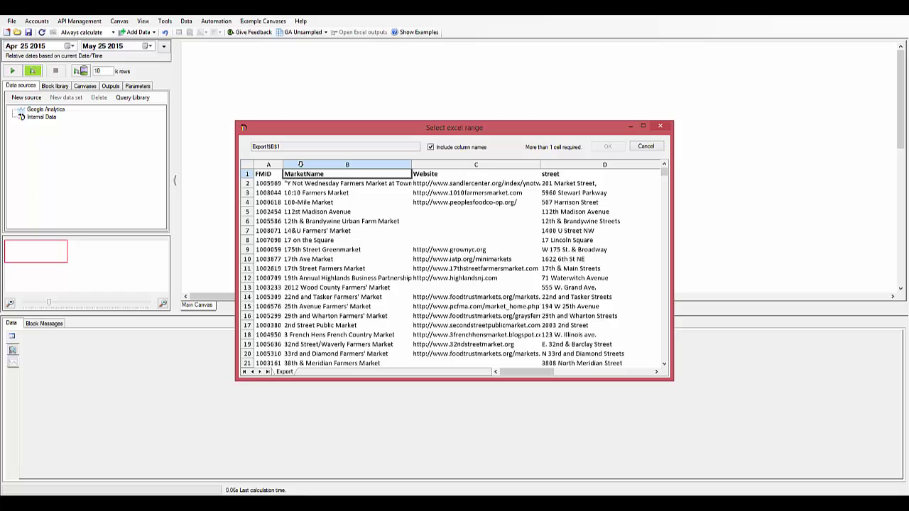
click(430, 147)
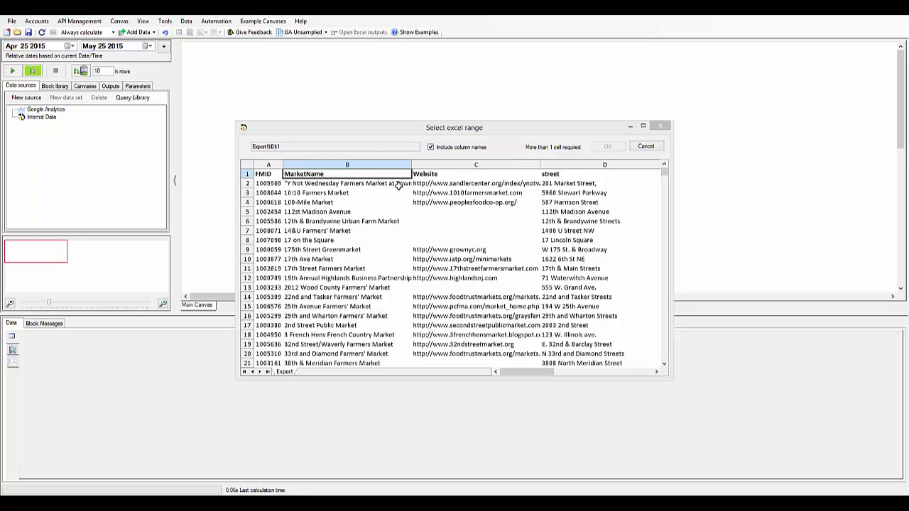
drag(372, 162, 346, 218)
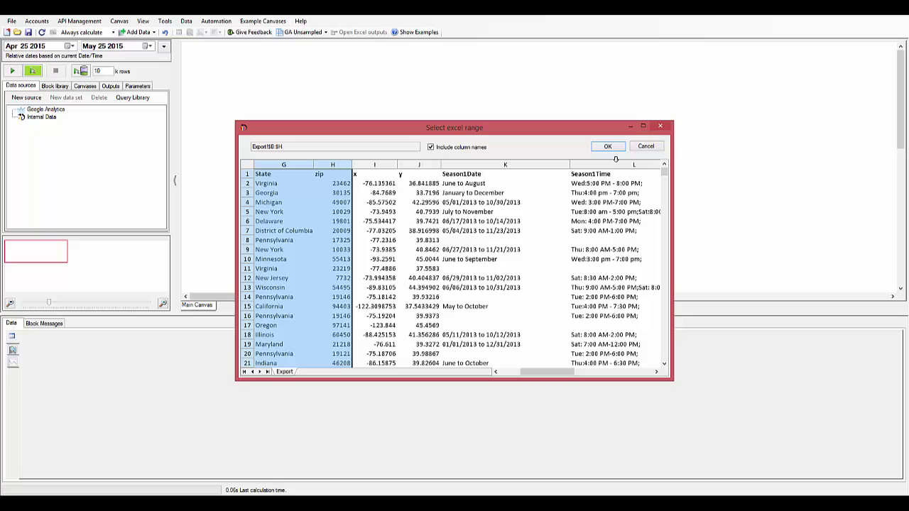
click(609, 147)
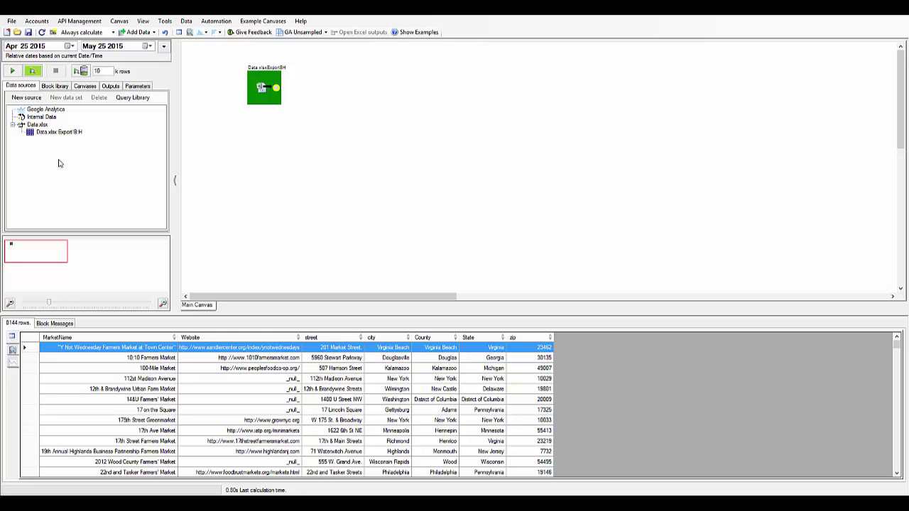
- Show the Data.xlsx block's seven output columns, MarketName through zip
click(257, 101)
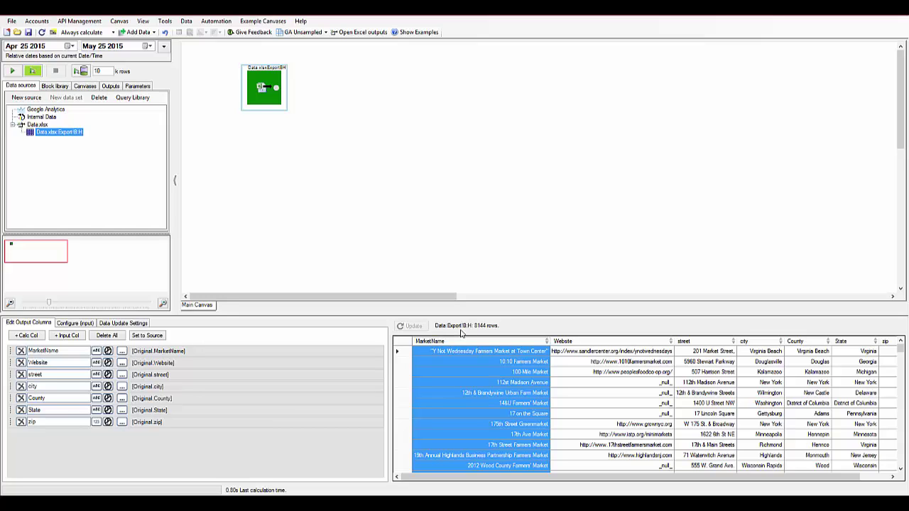
- Tint the data preview by data type and rename MarketName to Market Name
click(548, 342)
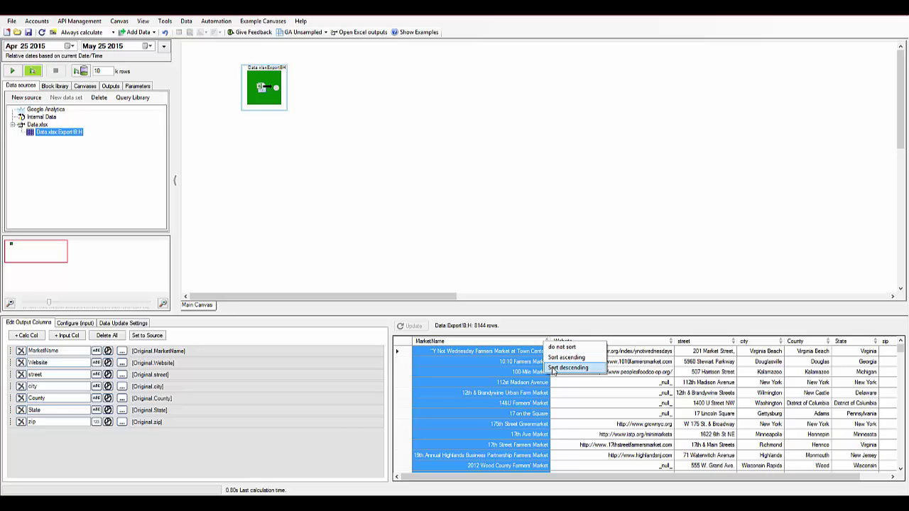
click(531, 345)
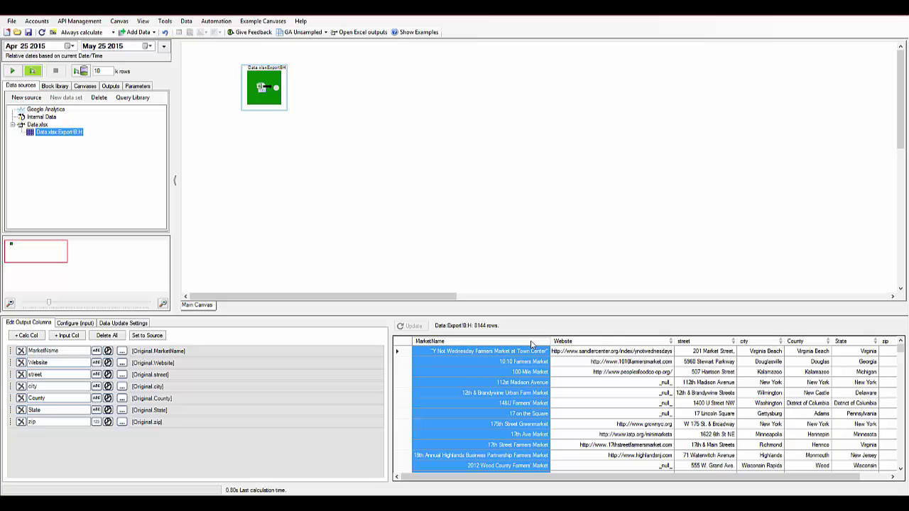
right_click(529, 352)
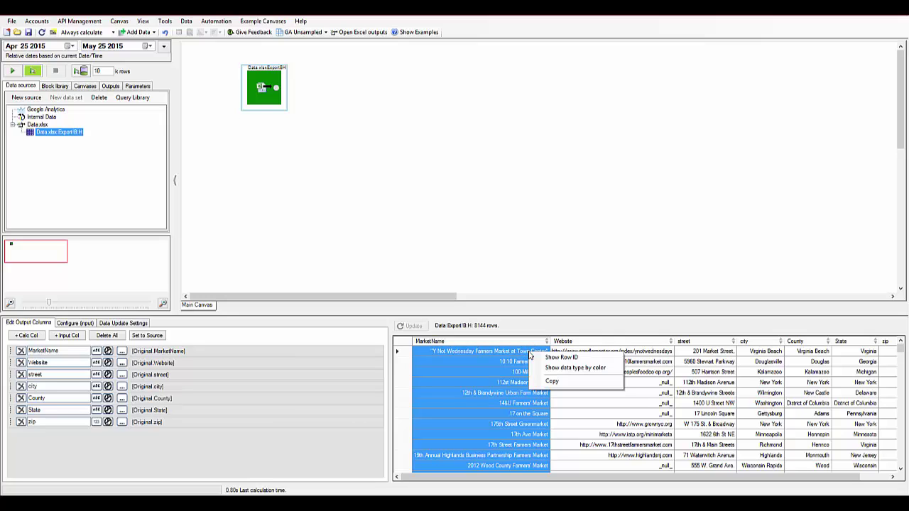
click(537, 368)
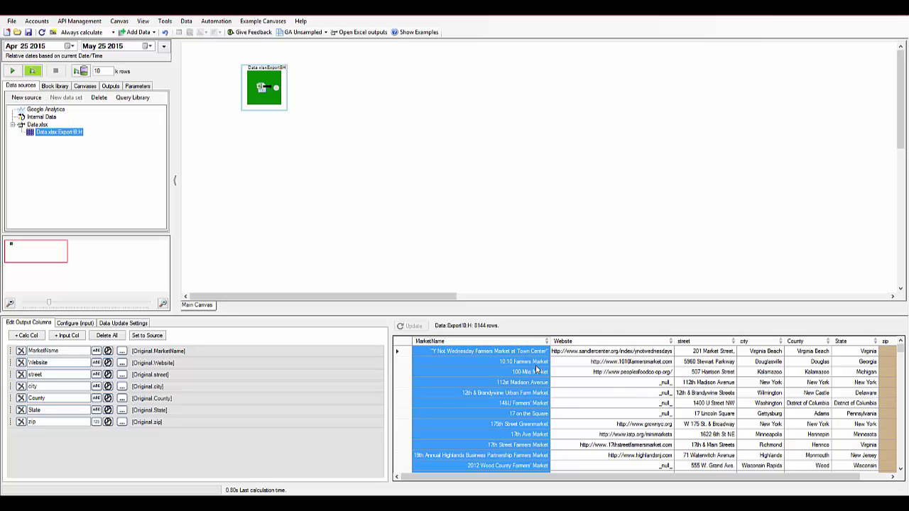
drag(546, 481, 630, 483)
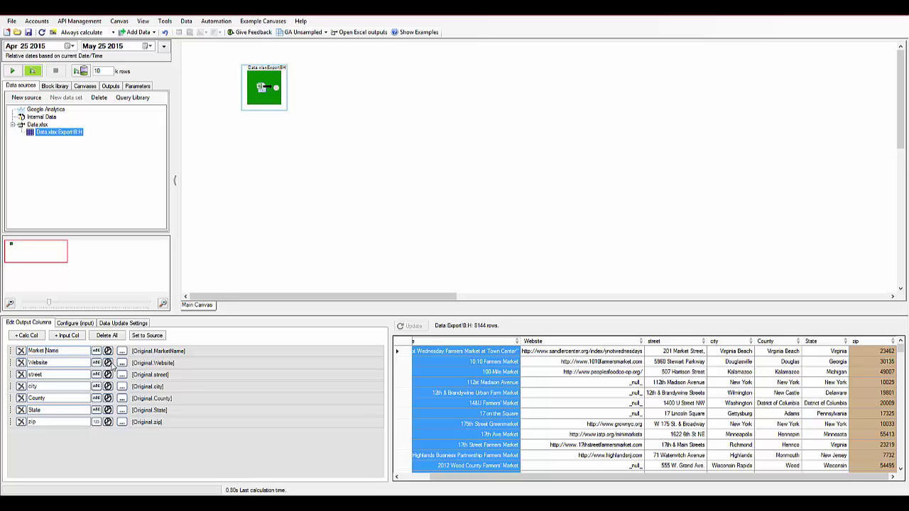
- Start a new calculated column, NewCalc, in the Calculation Editor
click(97, 352)
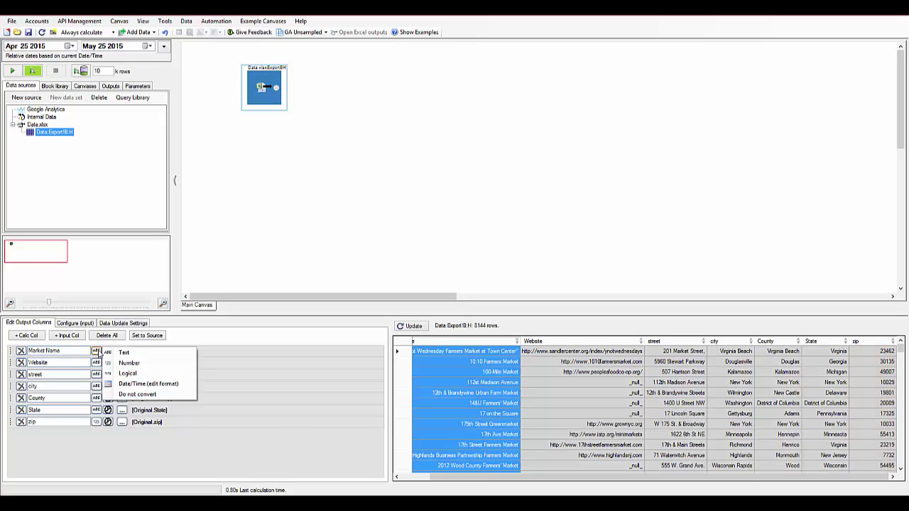
click(99, 353)
click(100, 353)
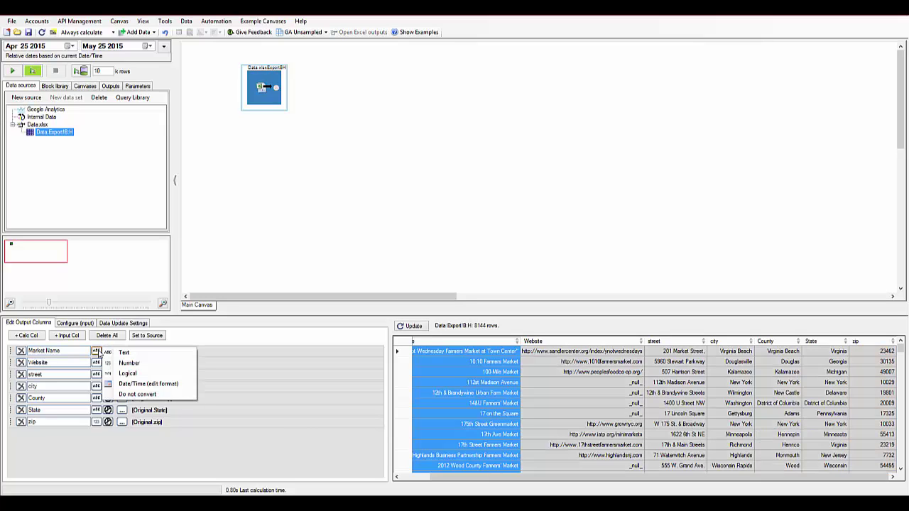
click(28, 341)
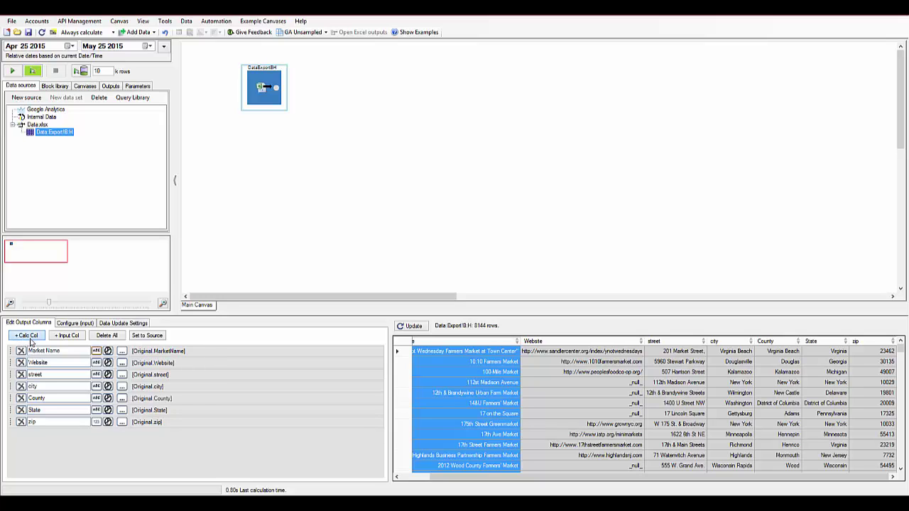
click(29, 338)
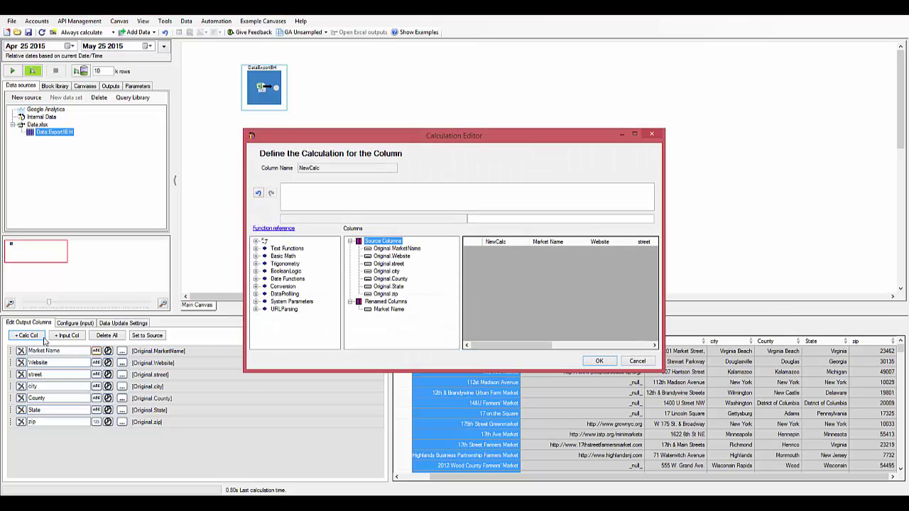
- Browse Text Functions down to SPLIT, then cancel the Calculation Editor without adding a column
click(256, 249)
scroll(325, 318, down, 3)
scroll(325, 318, down, 2)
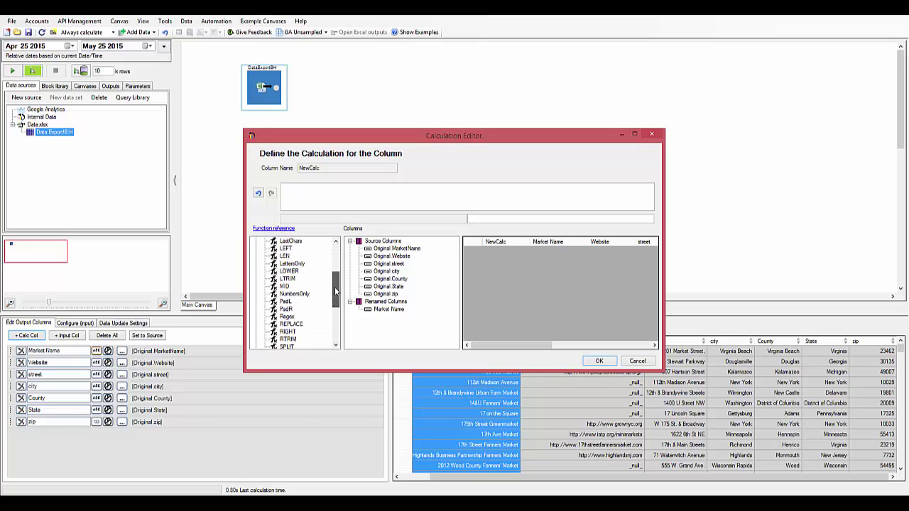
click(286, 347)
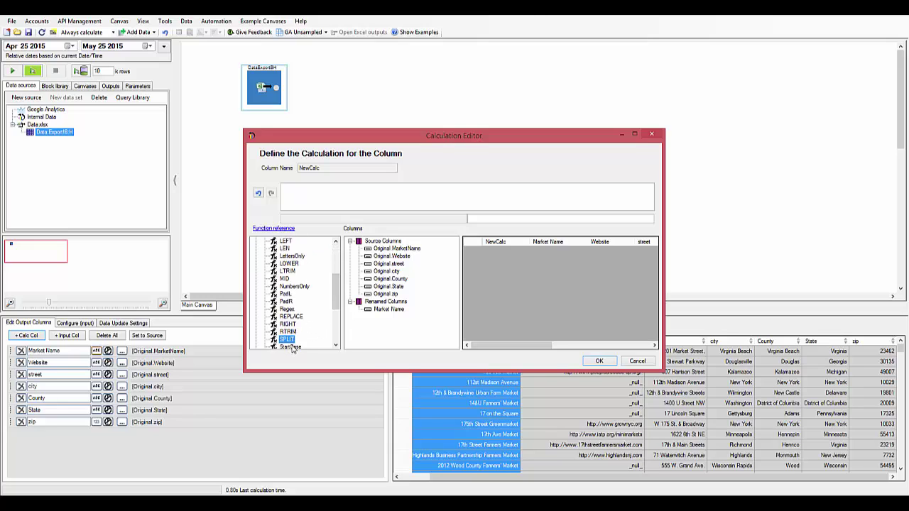
click(632, 360)
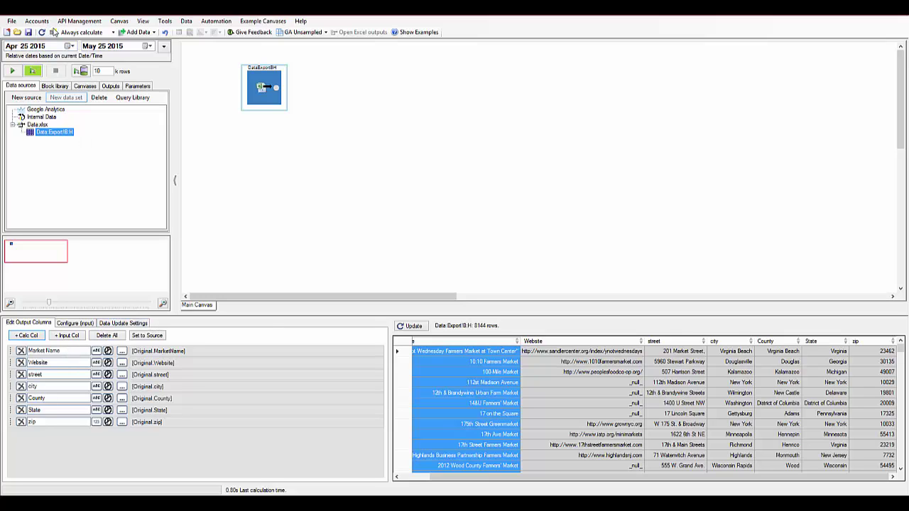
click(53, 32)
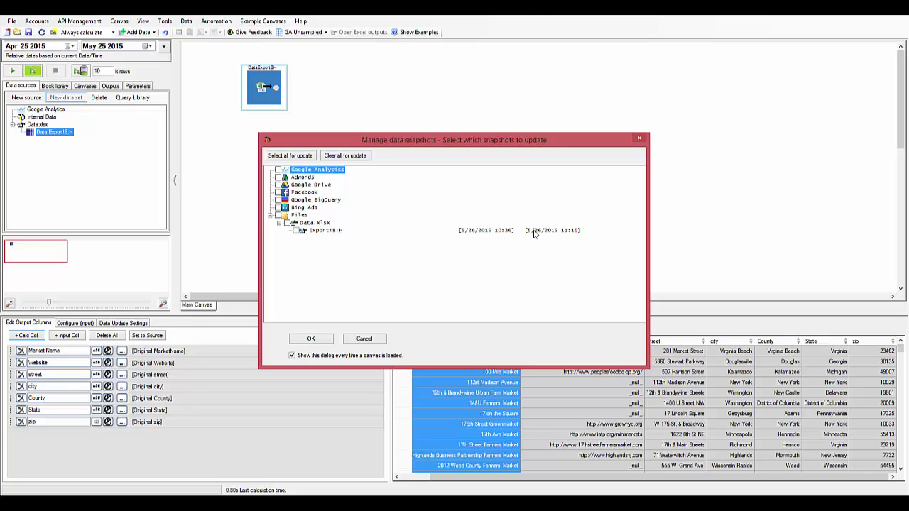
click(373, 342)
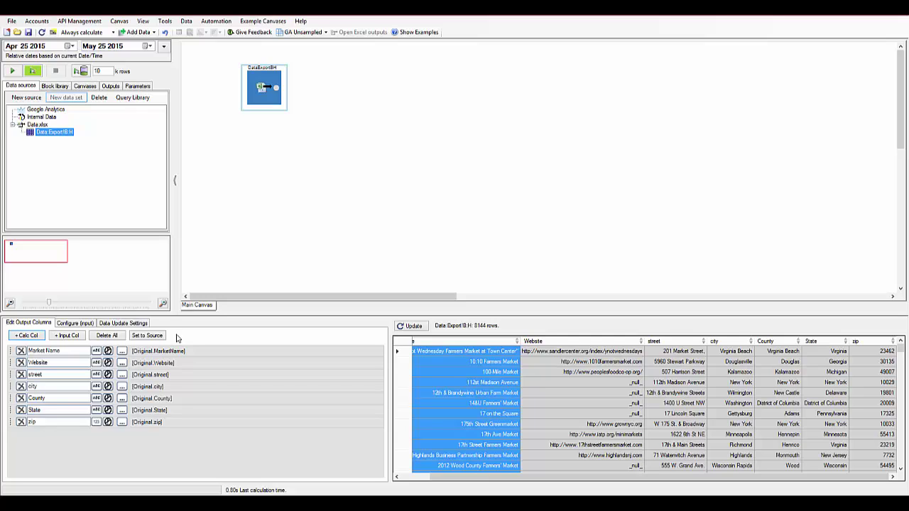
- Show the block's Data Update Settings and toggle constant updates during preview mode
click(140, 327)
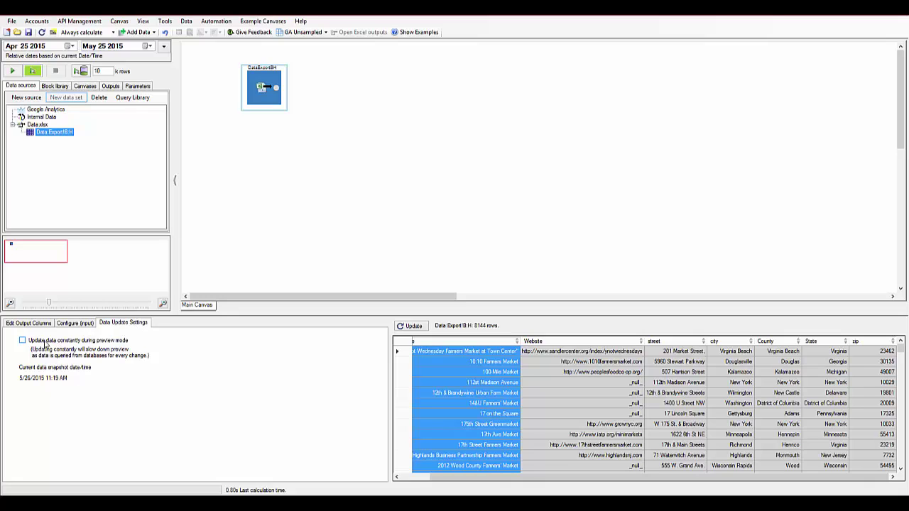
click(23, 342)
- Widen the block's fixed input range from Export!B:H to Export!B:J
click(70, 323)
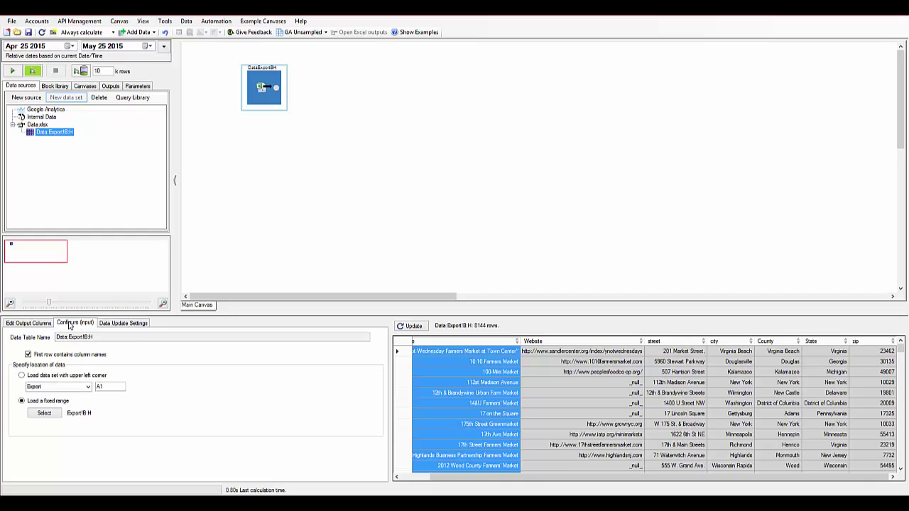
click(43, 414)
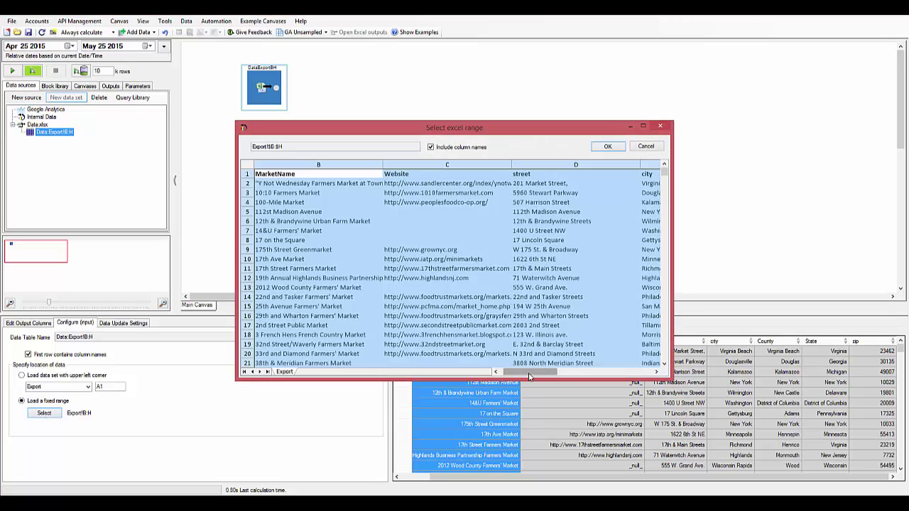
drag(532, 376, 548, 378)
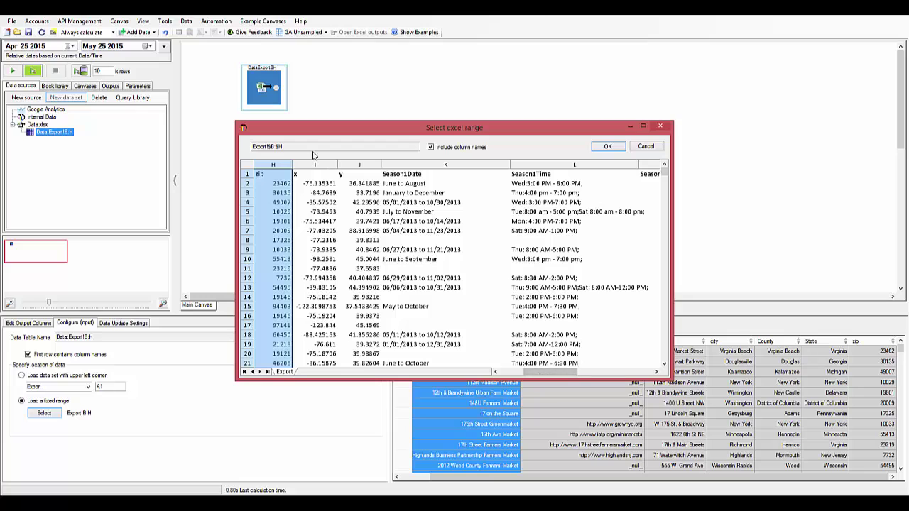
shift+click(319, 164)
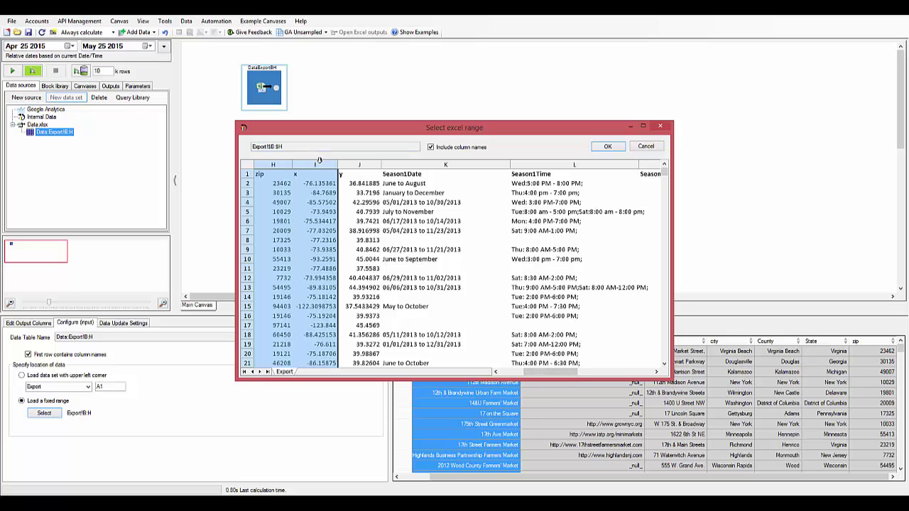
shift+click(343, 164)
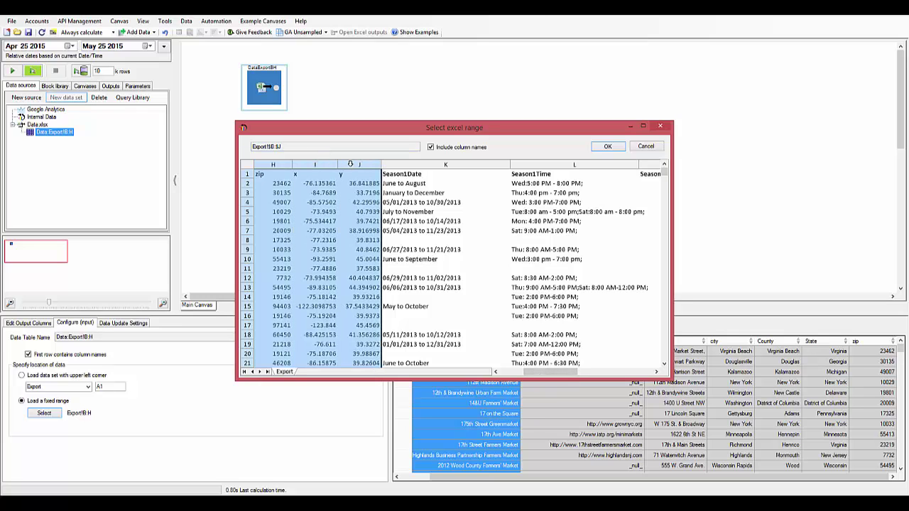
click(608, 147)
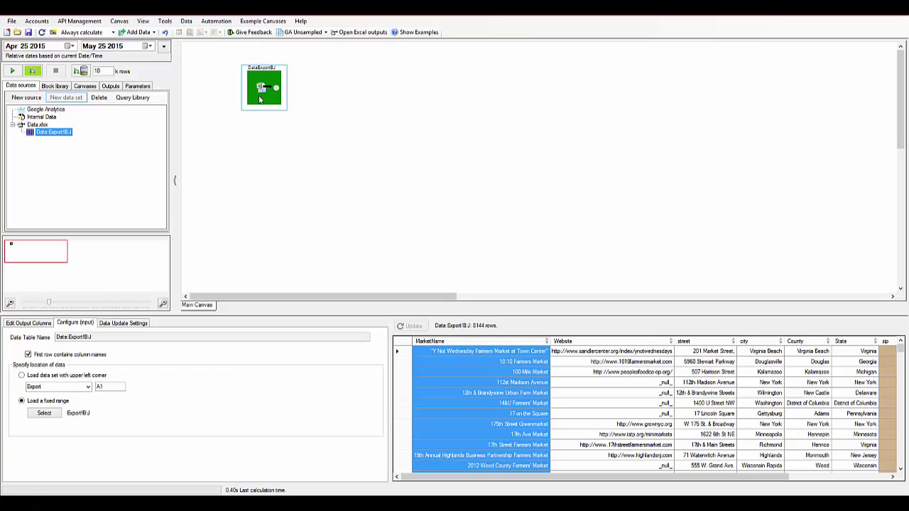
- Add the y input column, then delete the duplicate y1 output row
click(27, 324)
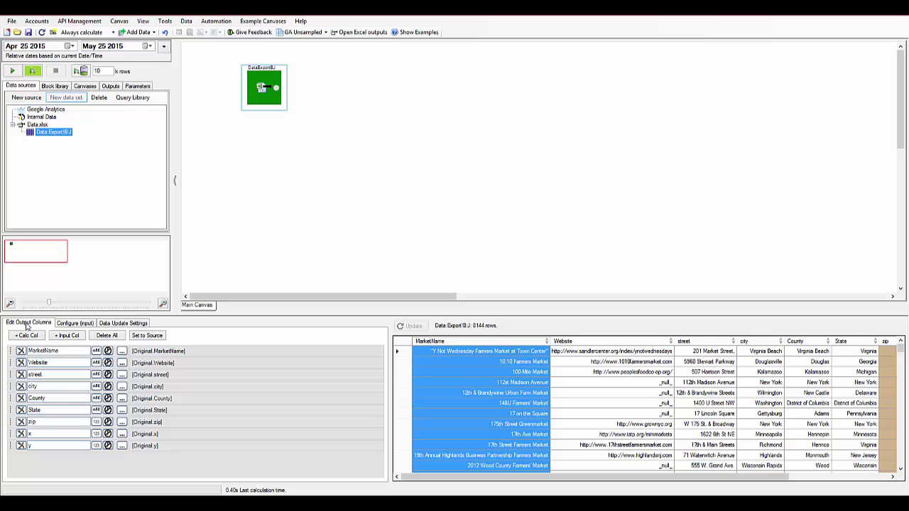
click(77, 338)
click(413, 250)
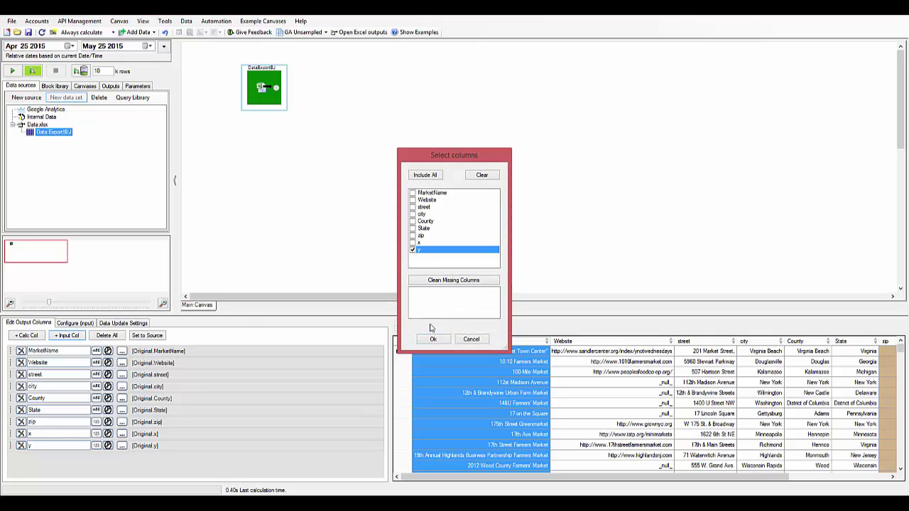
click(432, 340)
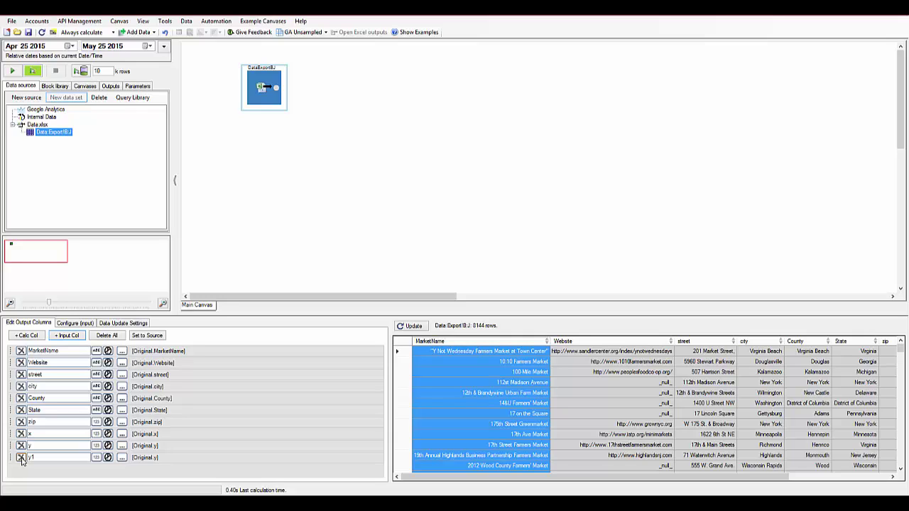
click(21, 457)
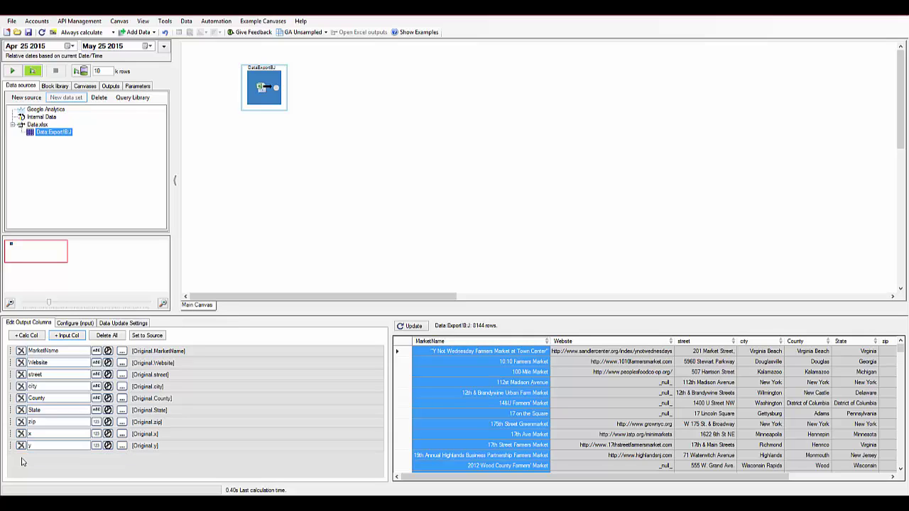